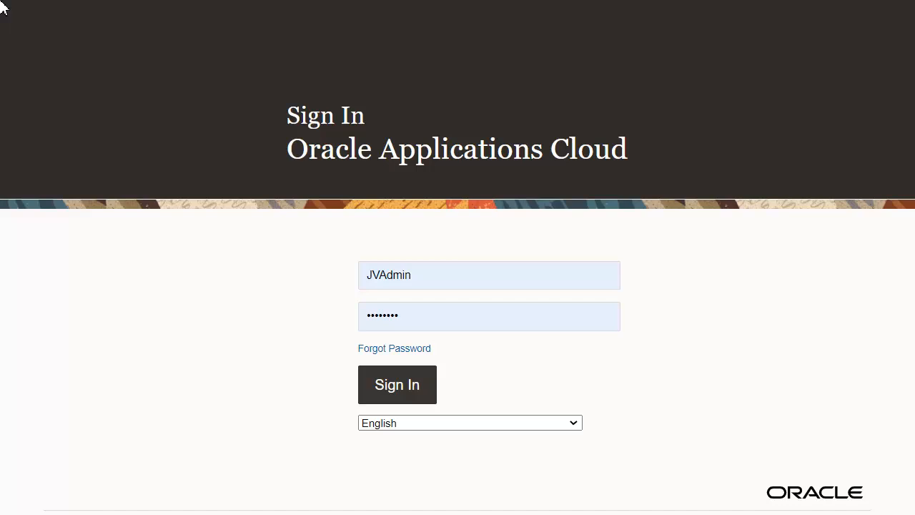
# Sign in as the joint venture administrator and review the Joint Venture Management profile options in the Financials setup, leaving without saving.
pyautogui.click(409, 399)
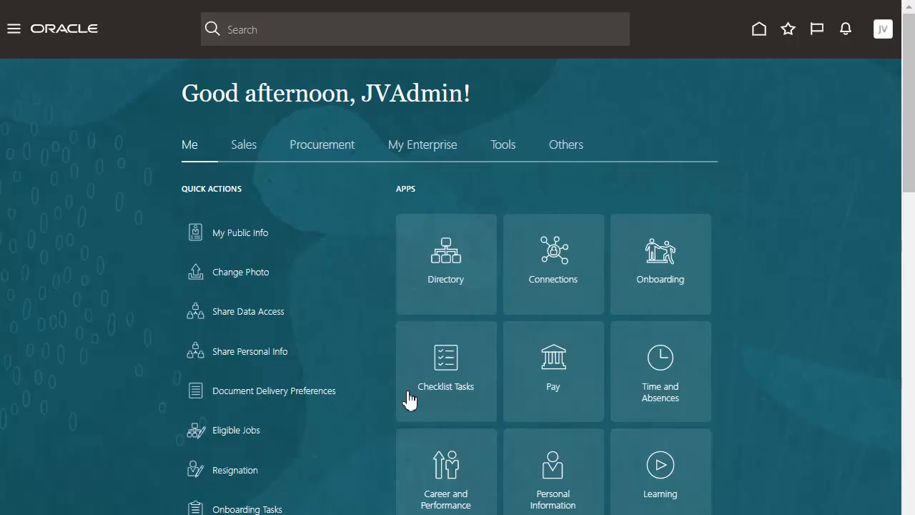
pyautogui.click(429, 150)
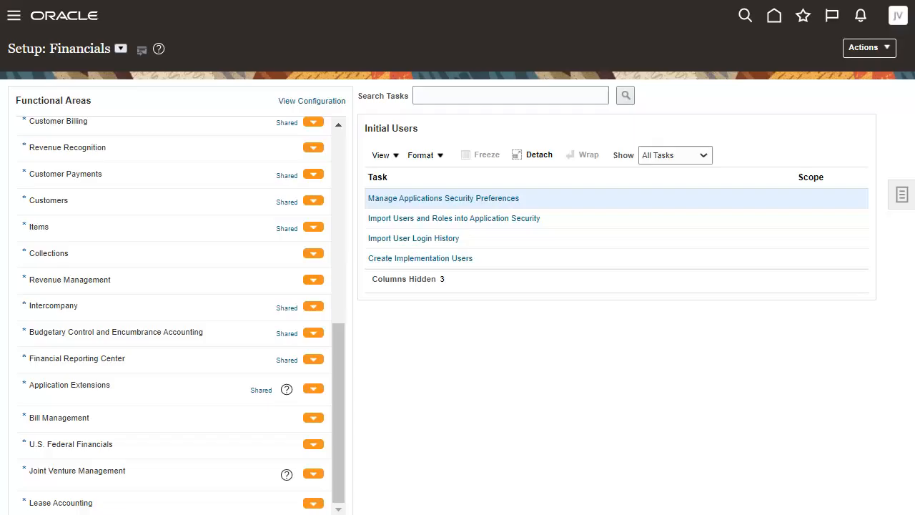
pyautogui.click(140, 473)
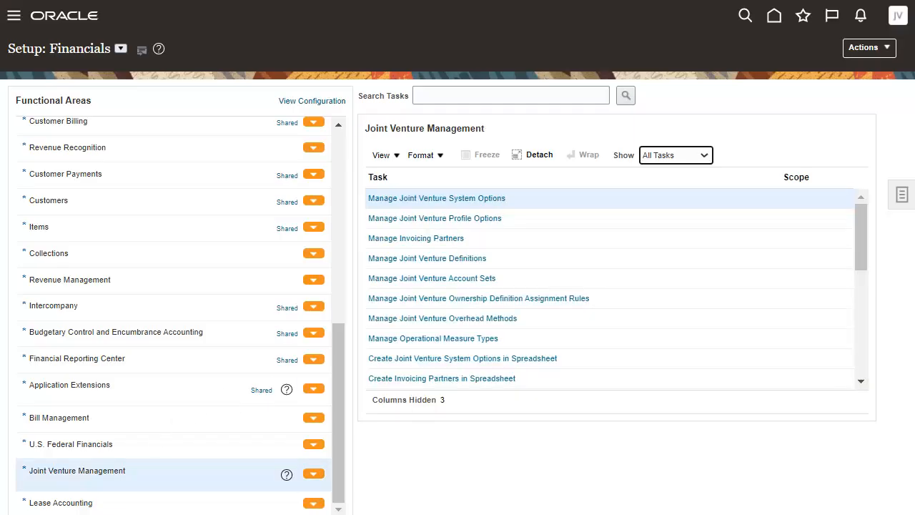
pyautogui.click(473, 224)
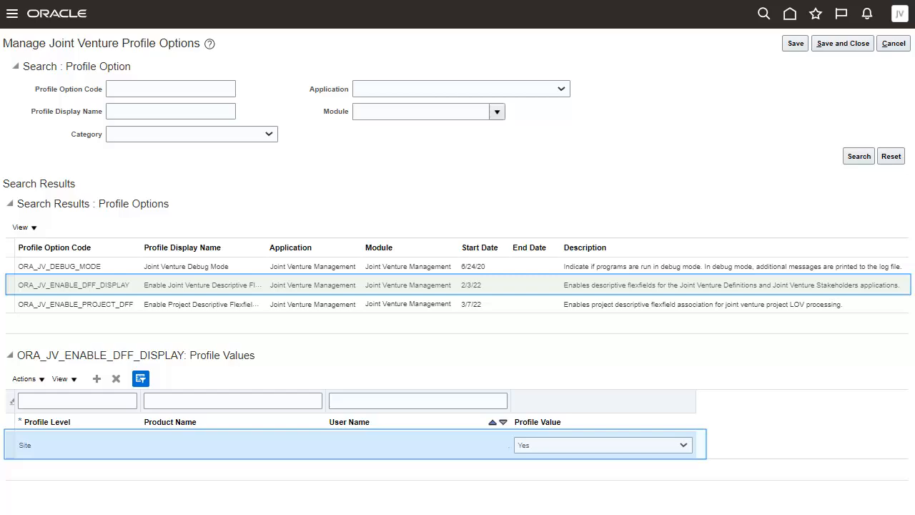
pyautogui.click(894, 44)
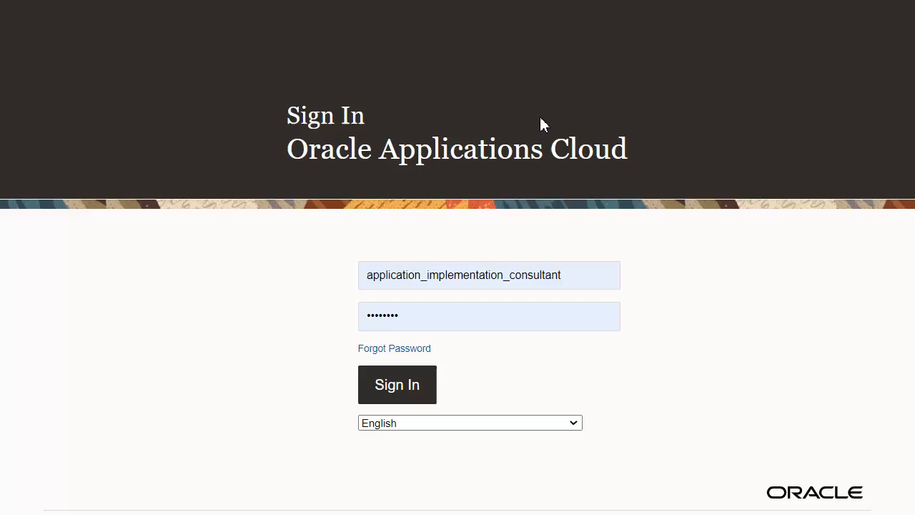
# Sign in as the application implementation consultant, search the setup tasks for "manage descriptive" and open Manage Descriptive Flexfields.
pyautogui.click(398, 386)
pyautogui.click(688, 294)
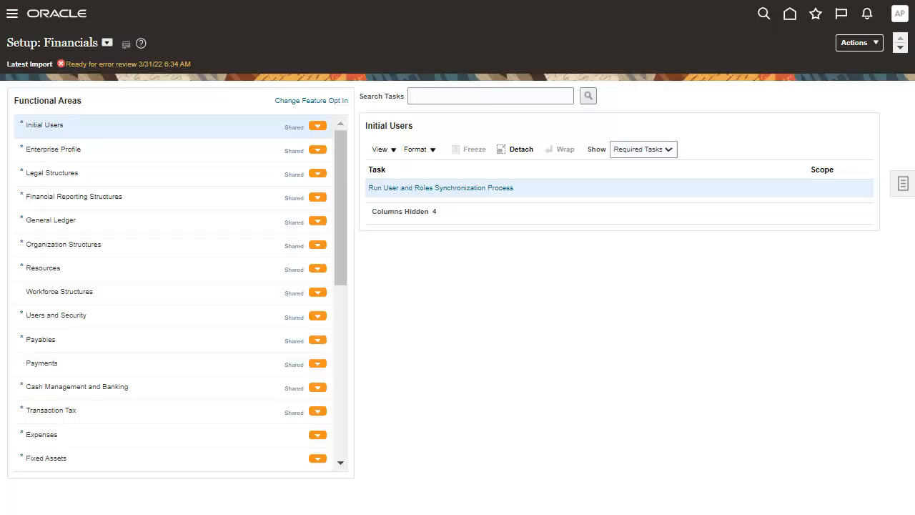
pyautogui.click(903, 184)
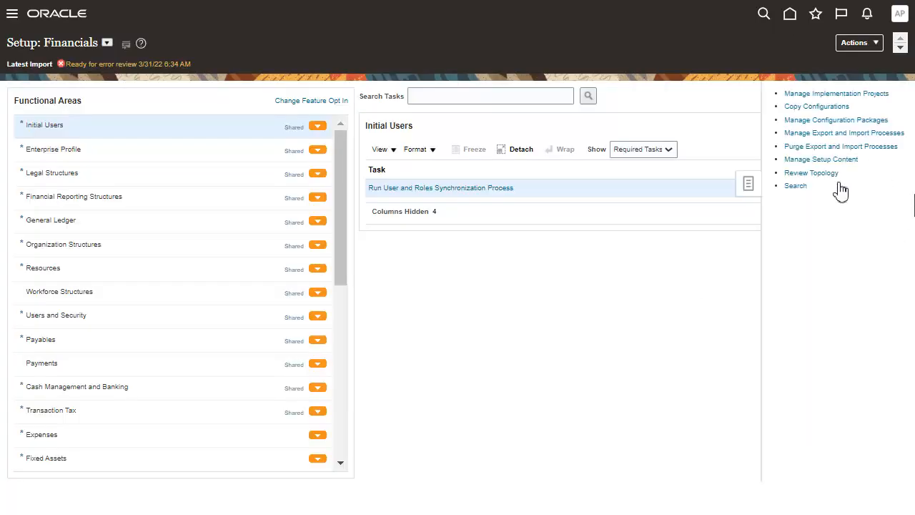
pyautogui.click(797, 187)
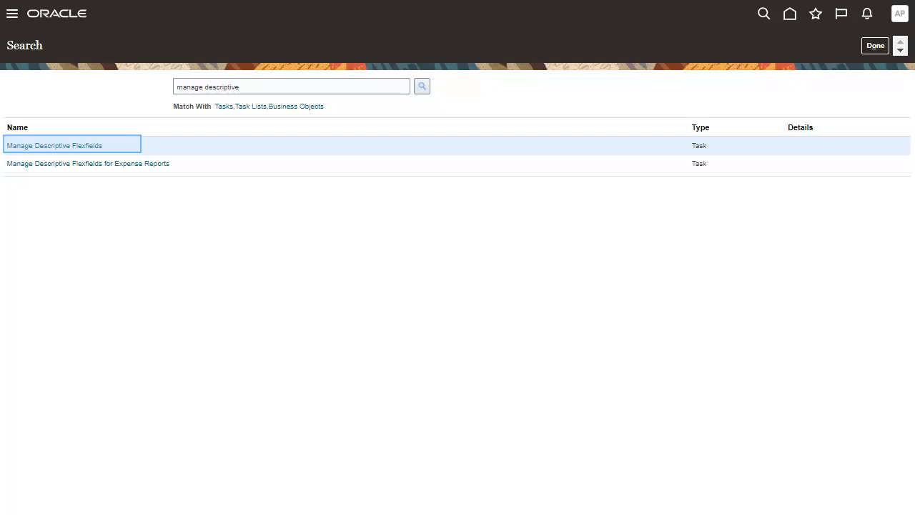
pyautogui.click(59, 148)
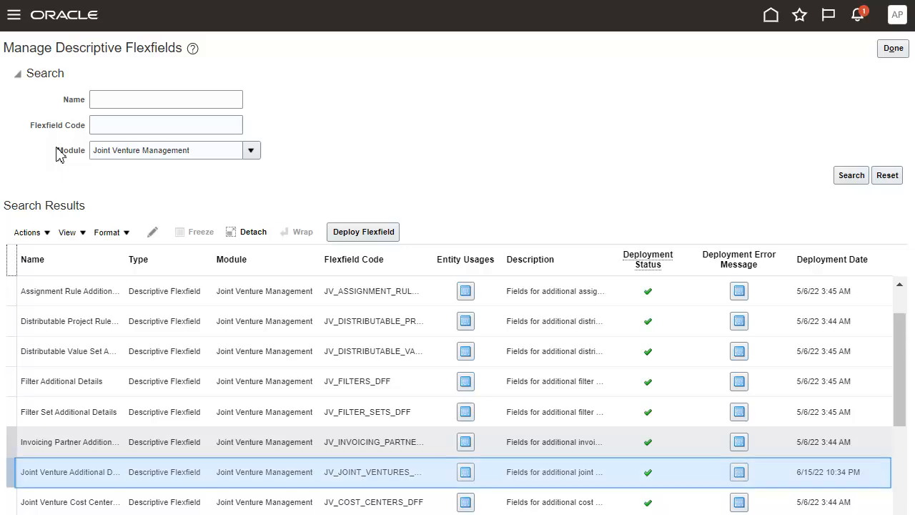
# Open the Joint Venture Additional Details flexfield and view its Legal Name global segment, leaving the segment without saving.
pyautogui.click(152, 233)
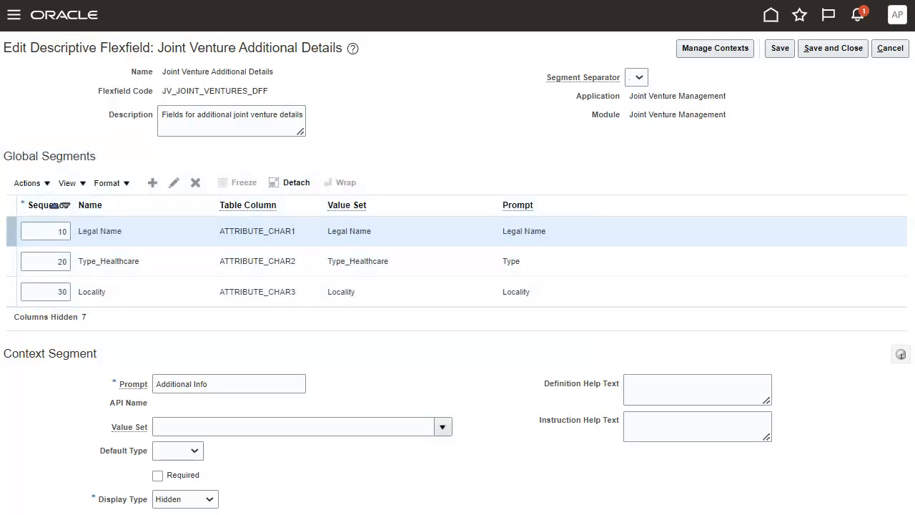
pyautogui.click(174, 183)
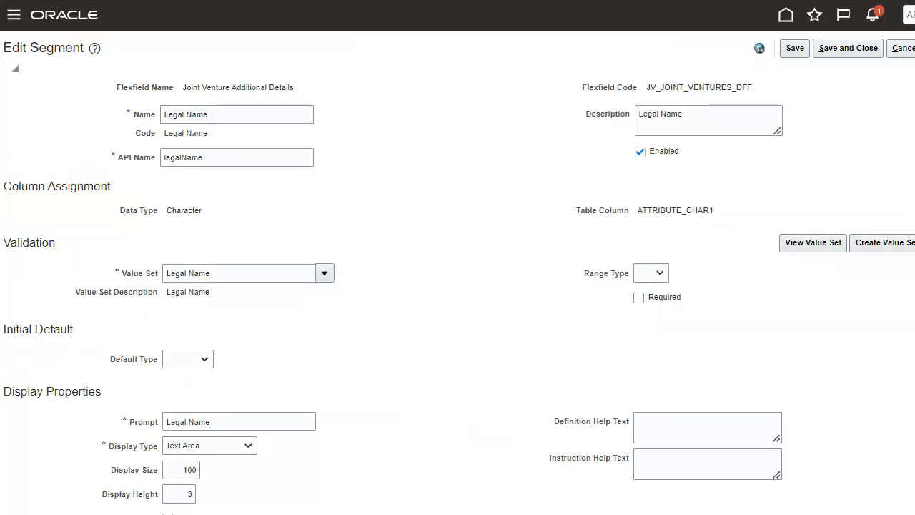
pyautogui.click(898, 52)
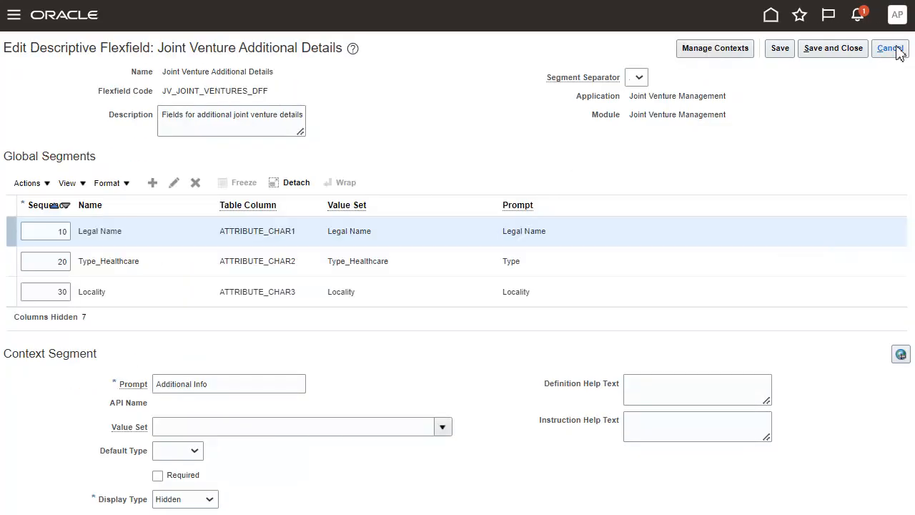
# View the Type_Healthcare segment and the values in its value set, and return to the flexfield without saving.
pyautogui.click(189, 264)
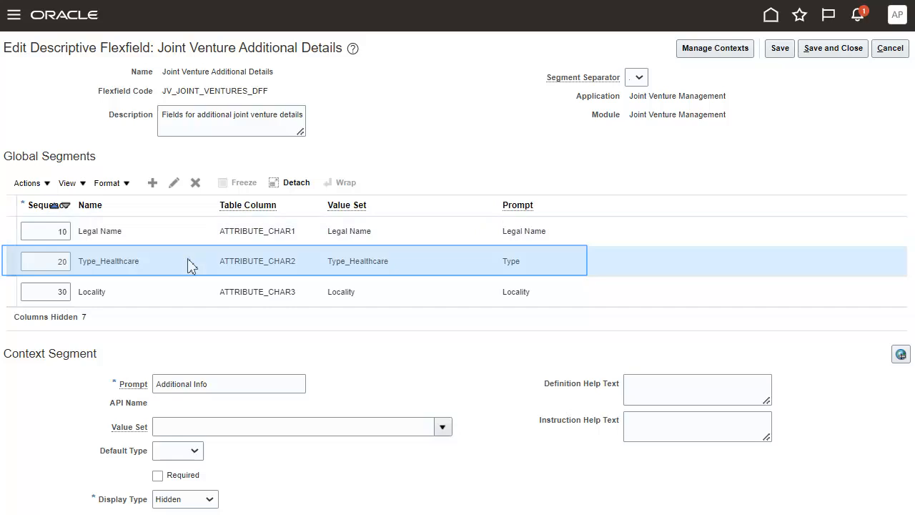
pyautogui.click(174, 183)
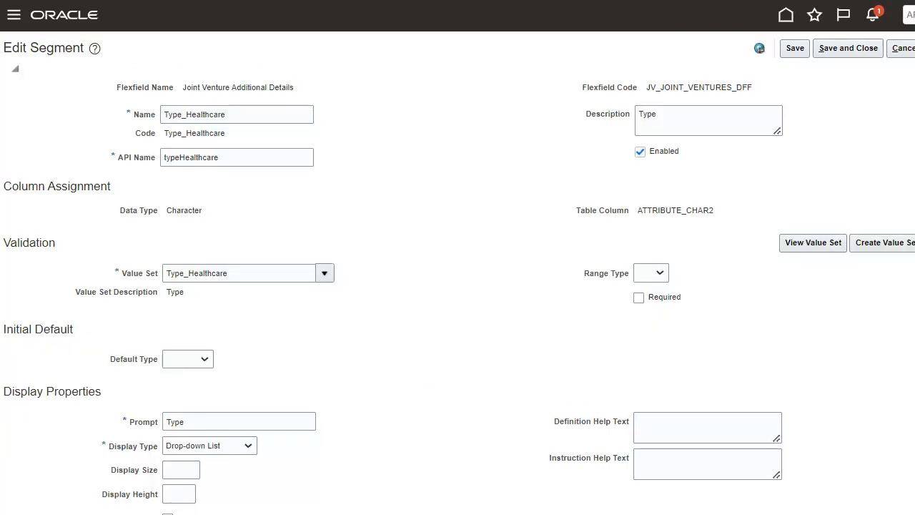
pyautogui.click(808, 245)
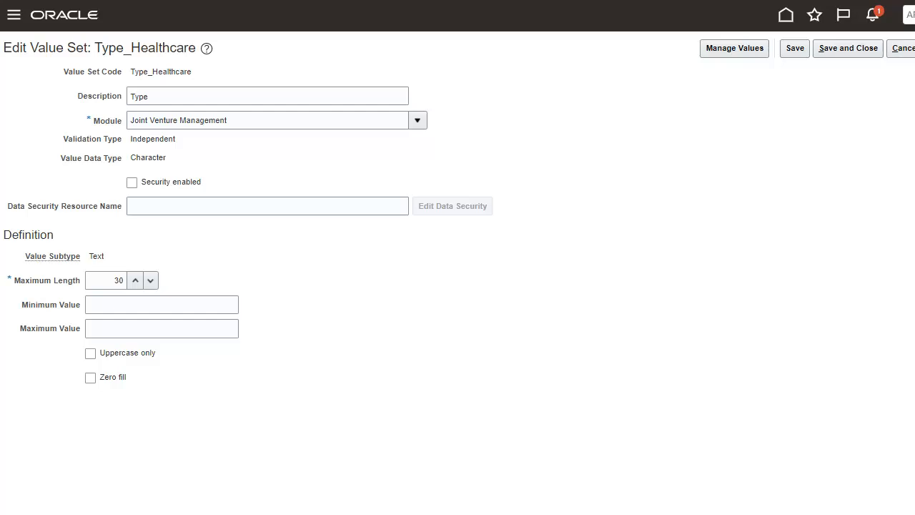
pyautogui.click(747, 51)
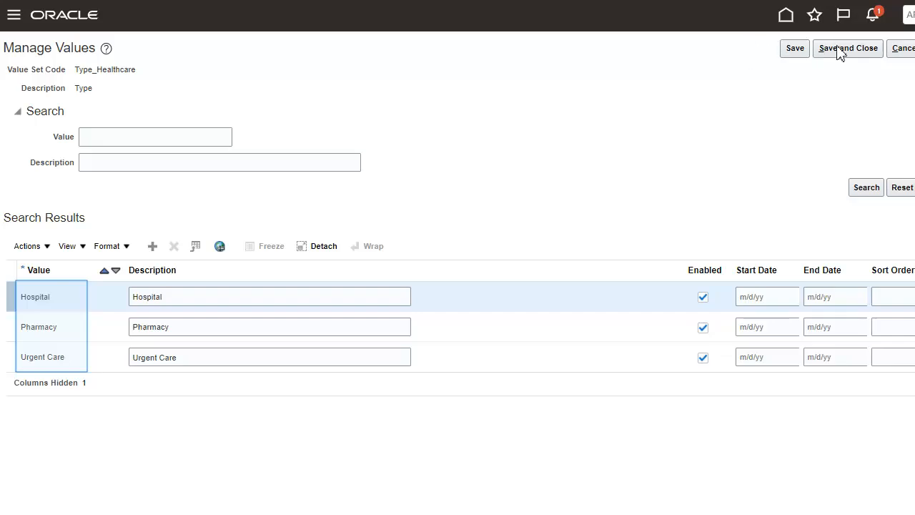
pyautogui.click(901, 50)
pyautogui.click(897, 51)
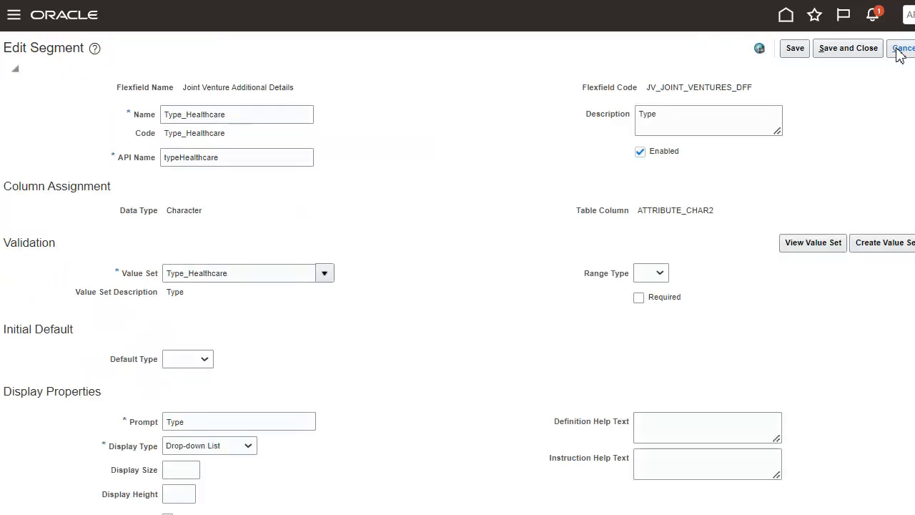
pyautogui.click(899, 53)
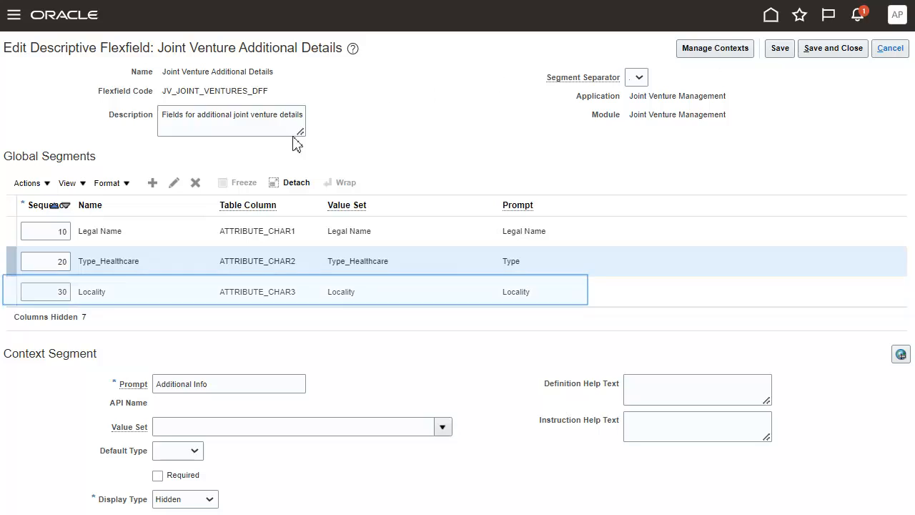
# View the Locality segment and the values in its value set, and return to the flexfield without saving.
pyautogui.click(178, 295)
pyautogui.click(175, 183)
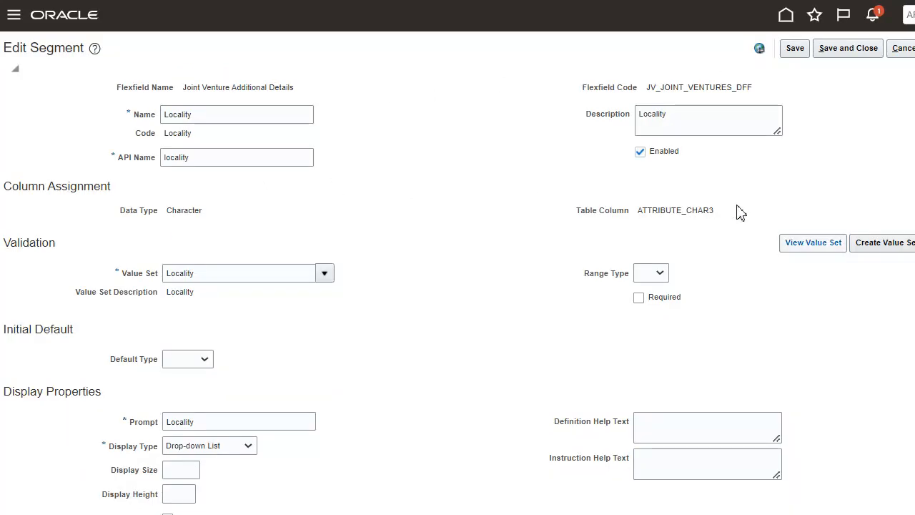
pyautogui.click(811, 244)
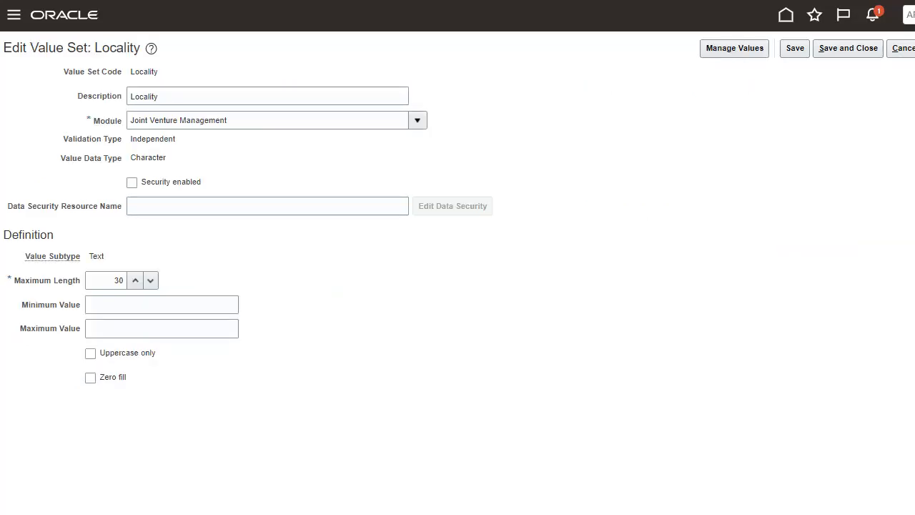
pyautogui.click(723, 51)
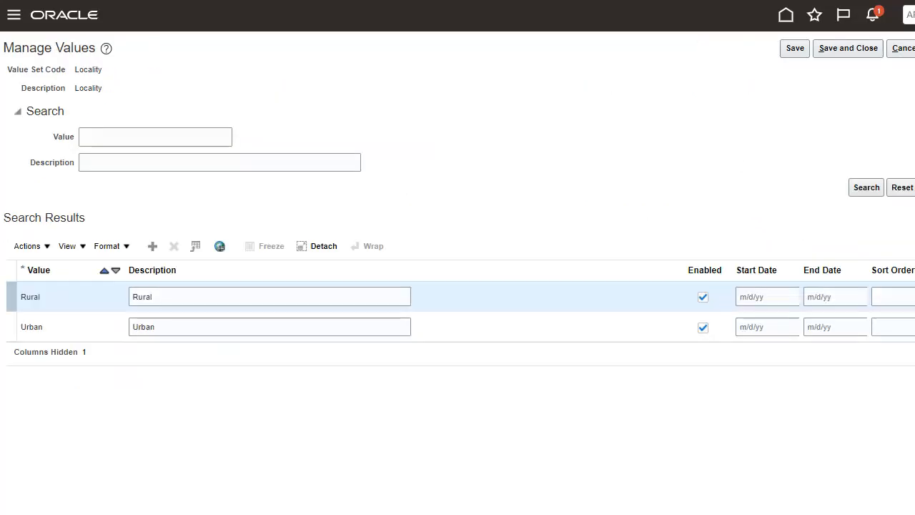
pyautogui.click(902, 50)
pyautogui.click(902, 50)
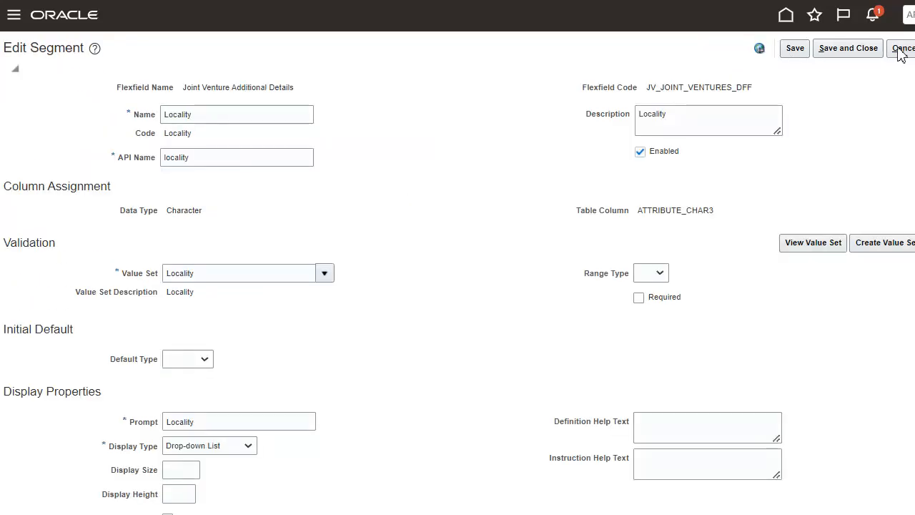
pyautogui.click(902, 49)
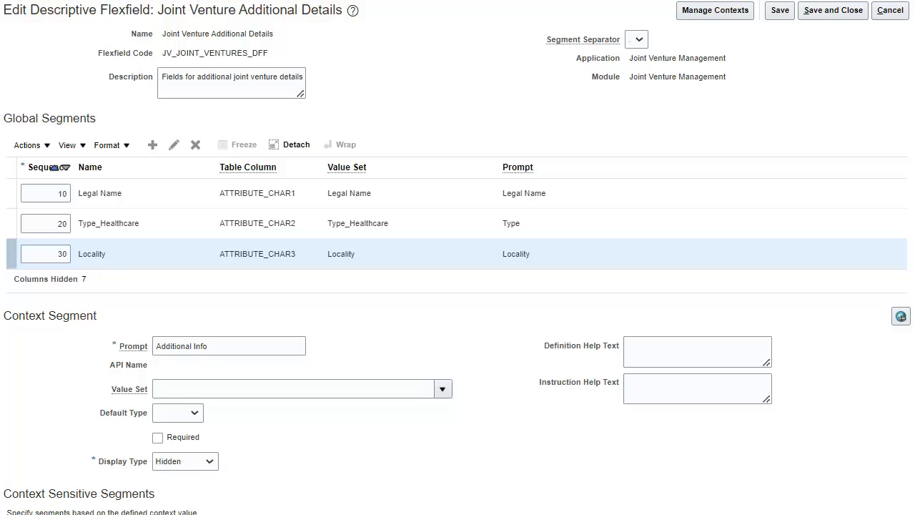
# Leave the flexfield editor without saving and deploy the Joint Venture Additional Details flexfield (JV_JOINT_VENTURES_DFF).
pyautogui.click(890, 11)
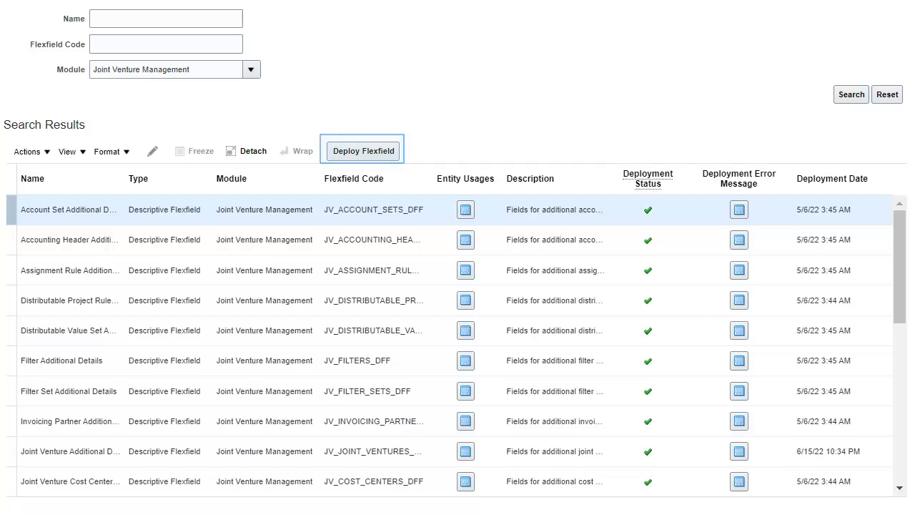
pyautogui.click(363, 153)
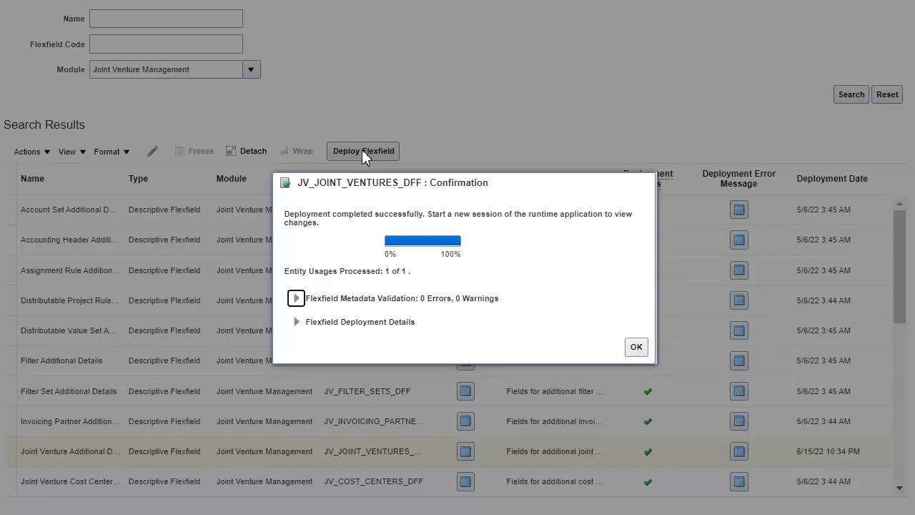
pyautogui.click(635, 348)
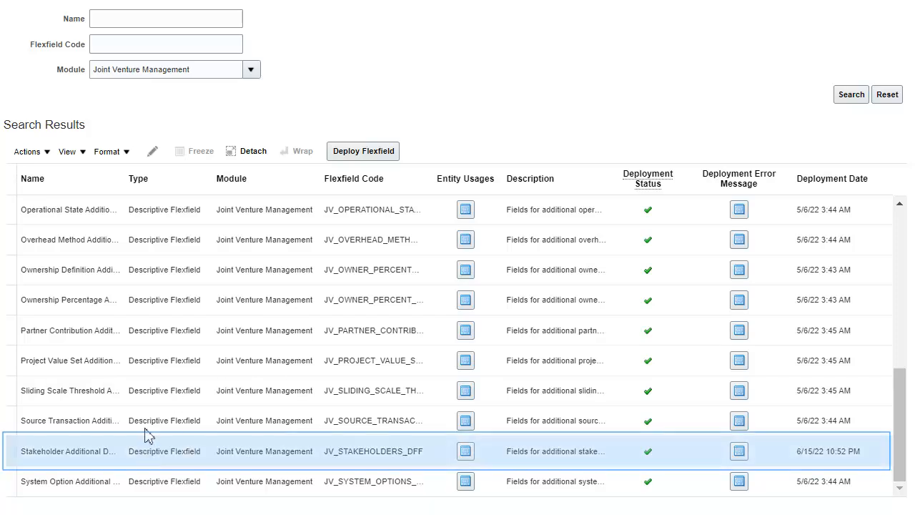
# Open the Stakeholder Additional Details flexfield and display the context-sensitive segments for the Individual context.
pyautogui.click(152, 153)
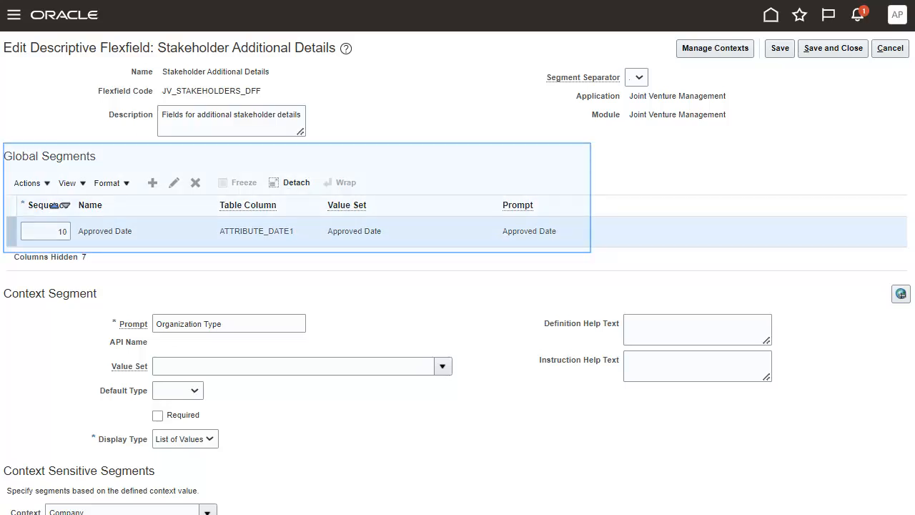
pyautogui.scroll(-2, 458, 286)
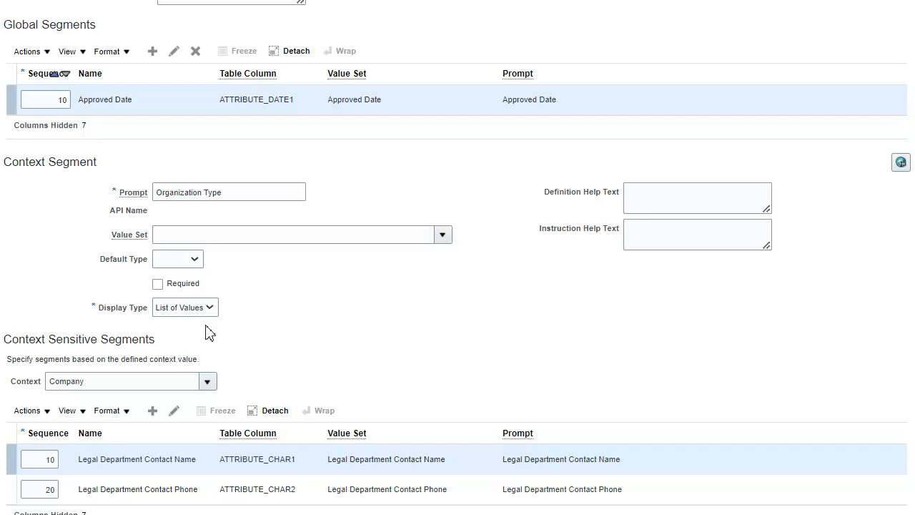
pyautogui.click(208, 382)
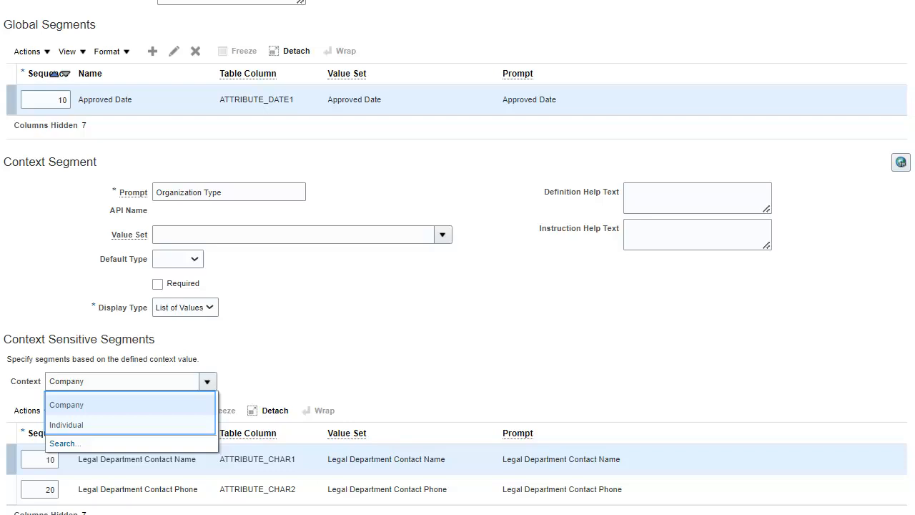
pyautogui.click(208, 382)
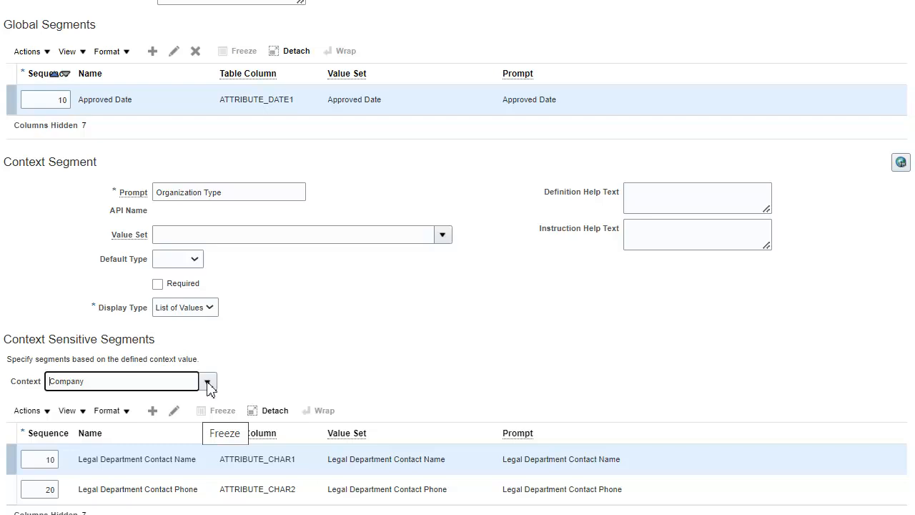
pyautogui.click(210, 387)
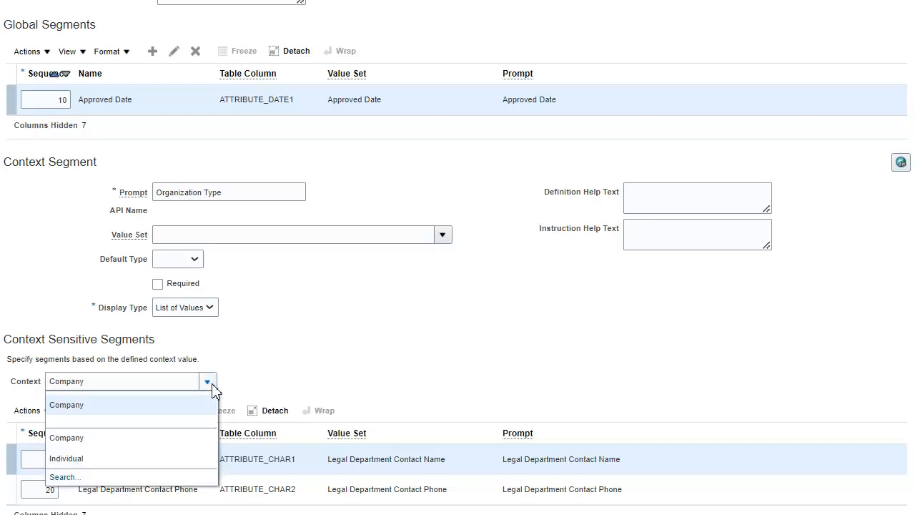
pyautogui.click(156, 459)
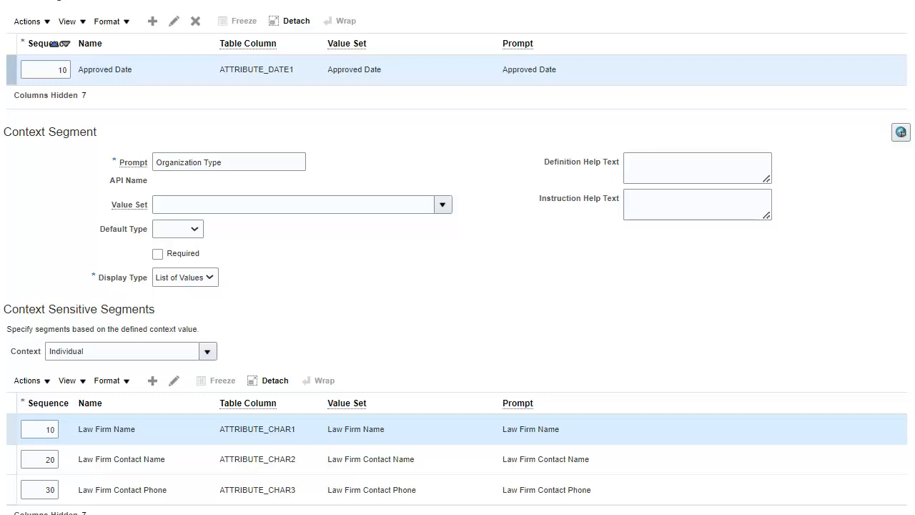
# Open the Company context of the stakeholder flexfield from its contexts list to view its context-sensitive segments.
pyautogui.scroll(3, 154, 463)
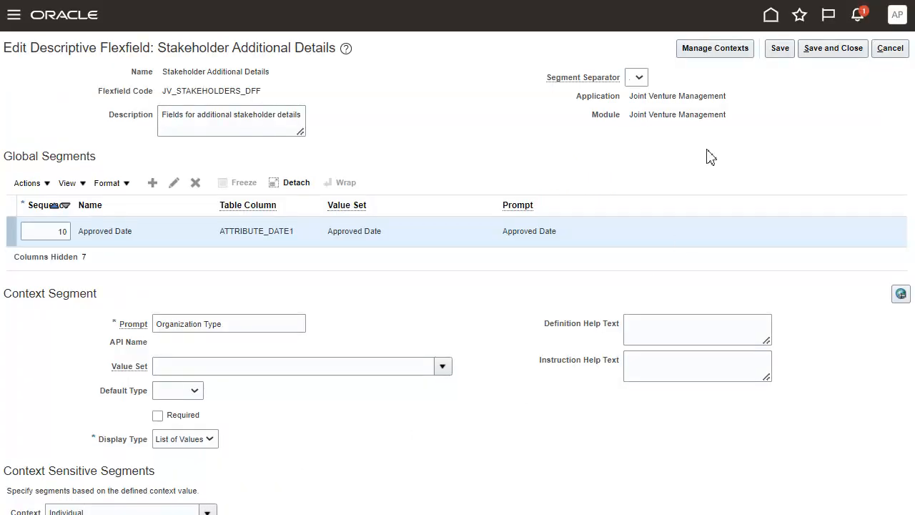
pyautogui.click(718, 49)
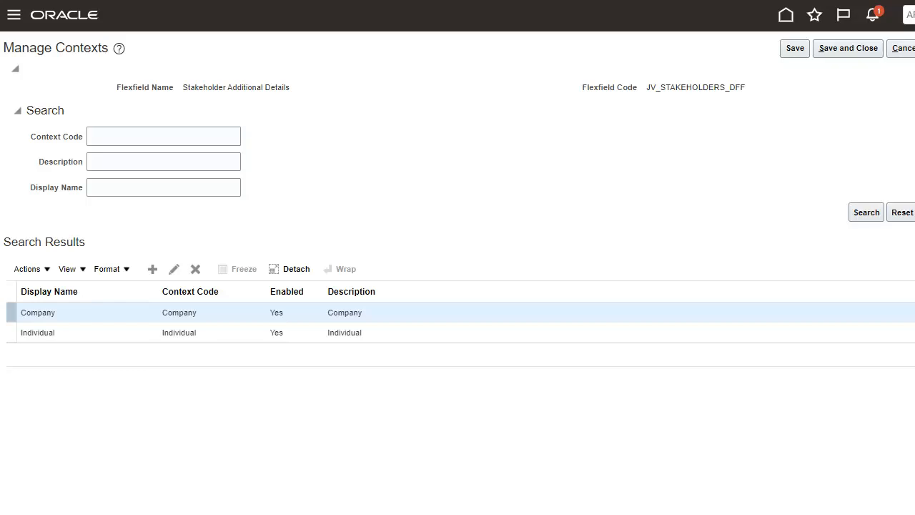
pyautogui.click(174, 269)
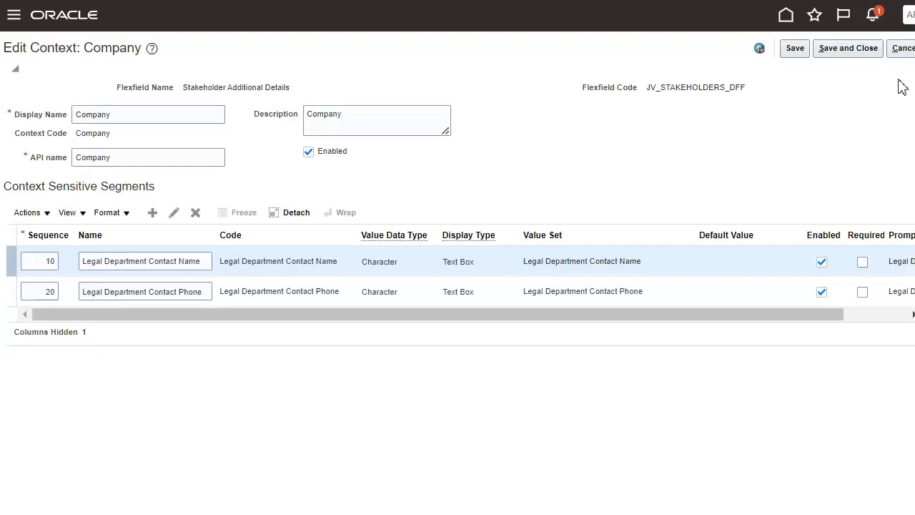
# Leave the Company context without saving and open the Individual context to view its context-sensitive segments.
pyautogui.click(903, 52)
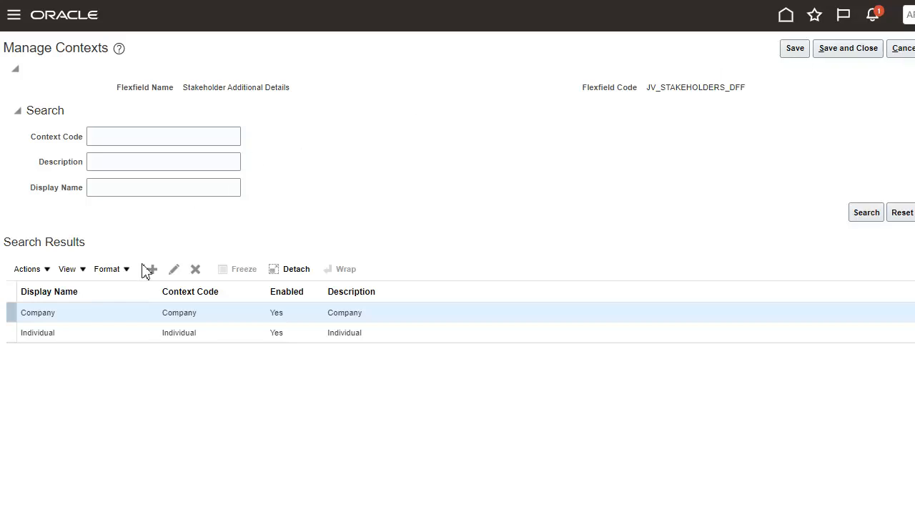
pyautogui.click(128, 338)
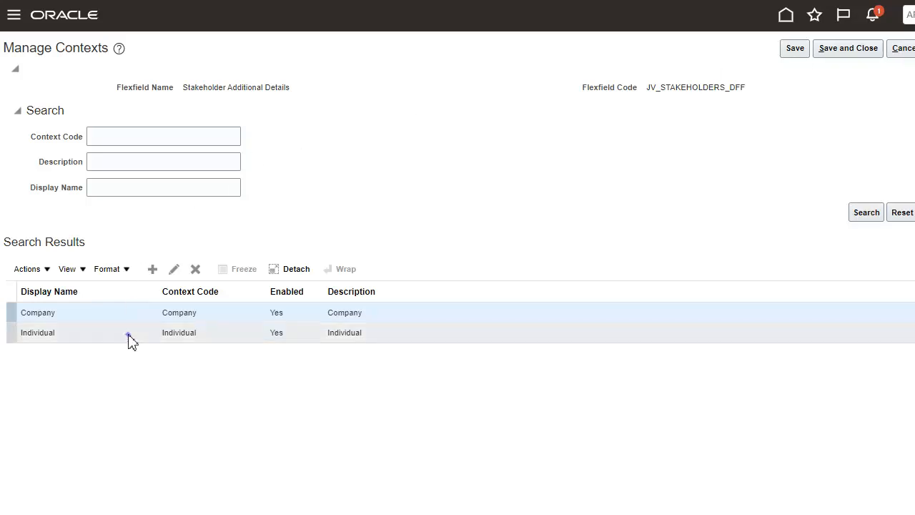
pyautogui.click(174, 270)
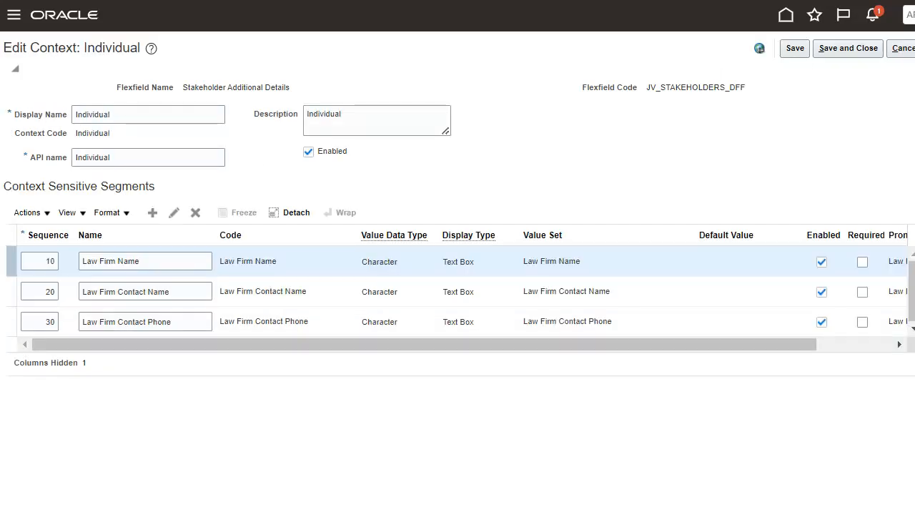
# Leave the Individual context, the contexts list and the Stakeholder Additional Details flexfield editor without saving.
pyautogui.click(905, 51)
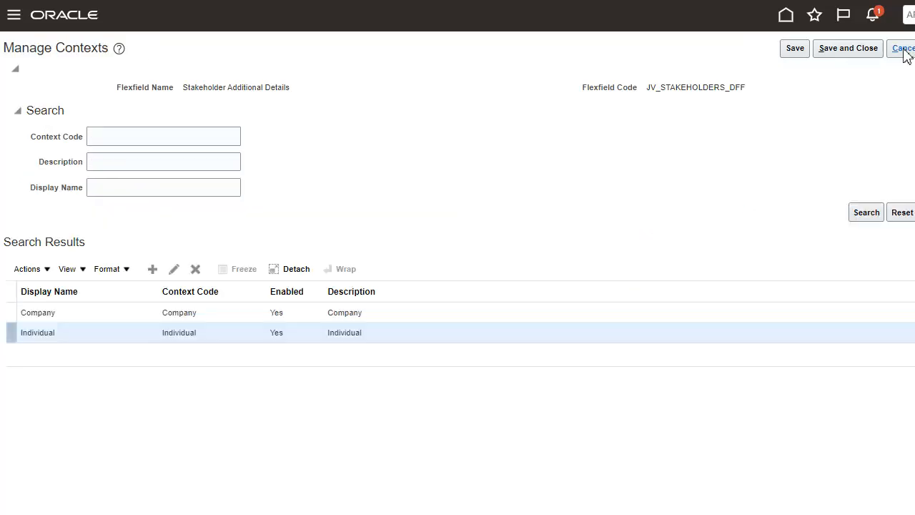
pyautogui.click(903, 54)
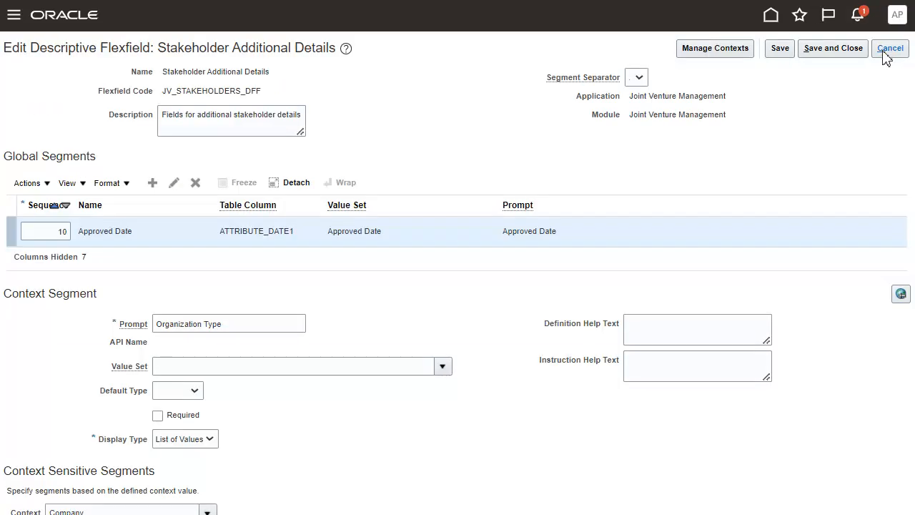
pyautogui.click(888, 52)
pyautogui.click(892, 50)
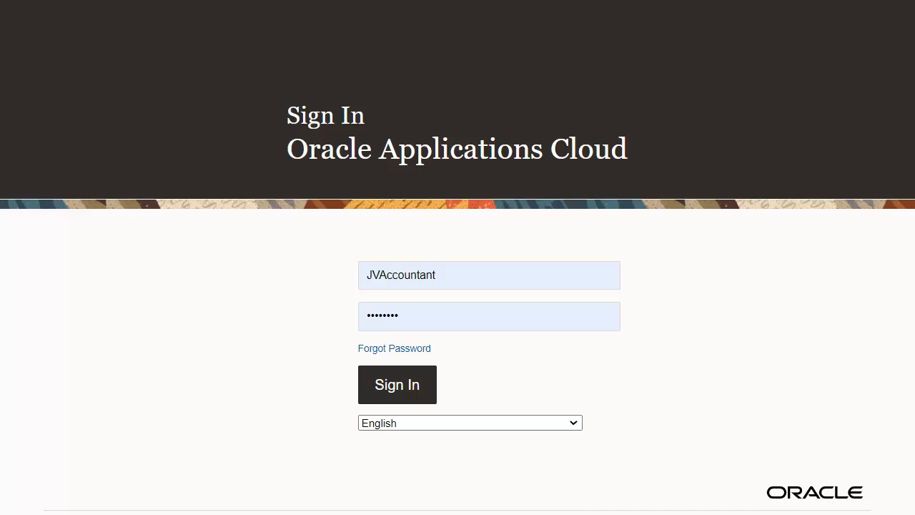
# Sign in with the joint venture accountant account and open Manage Joint Venture Definitions in the Financials setup's Joint Venture Management area.
pyautogui.click(415, 394)
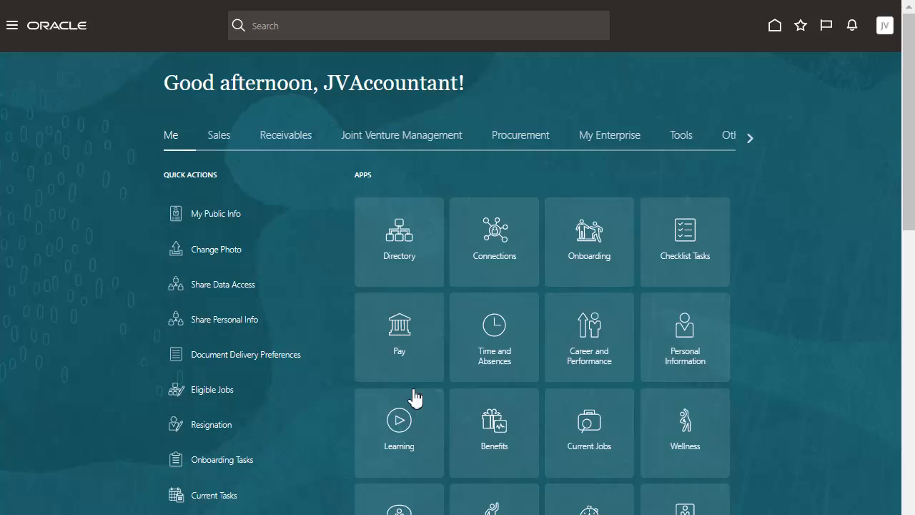
pyautogui.click(599, 143)
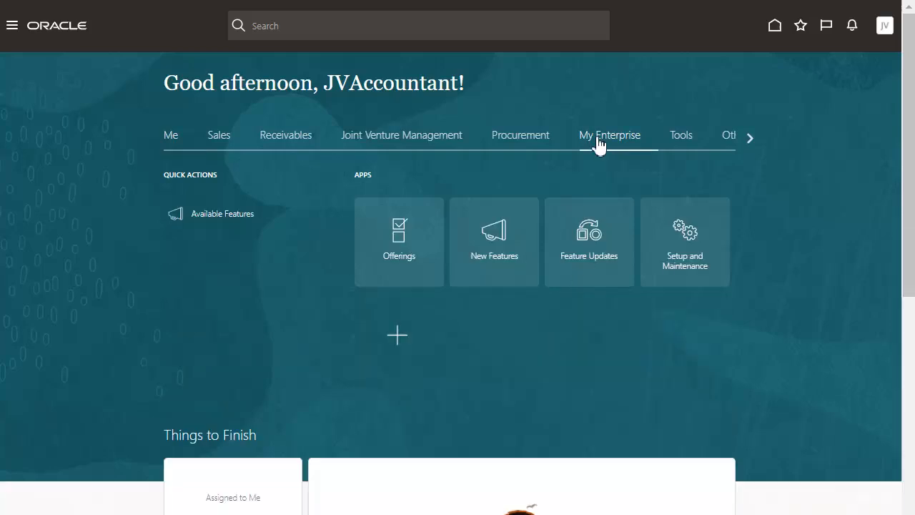
pyautogui.click(679, 236)
pyautogui.click(180, 423)
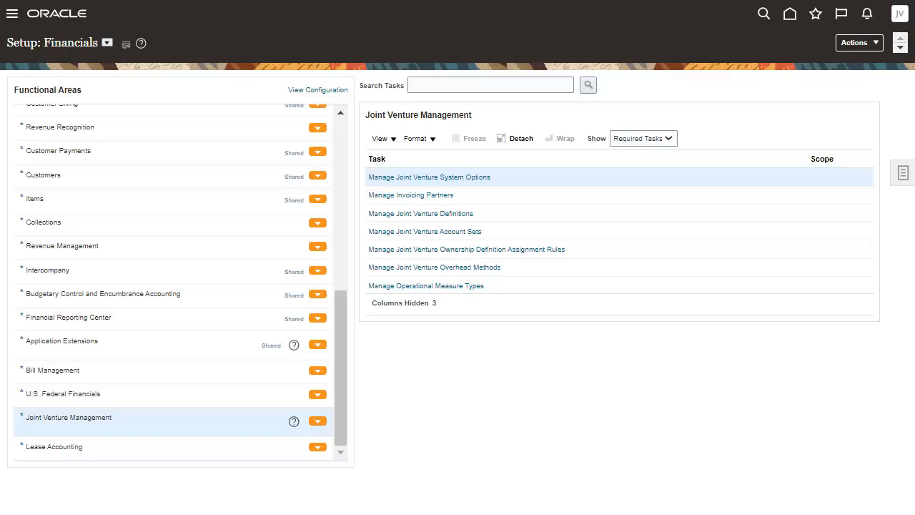
pyautogui.click(433, 213)
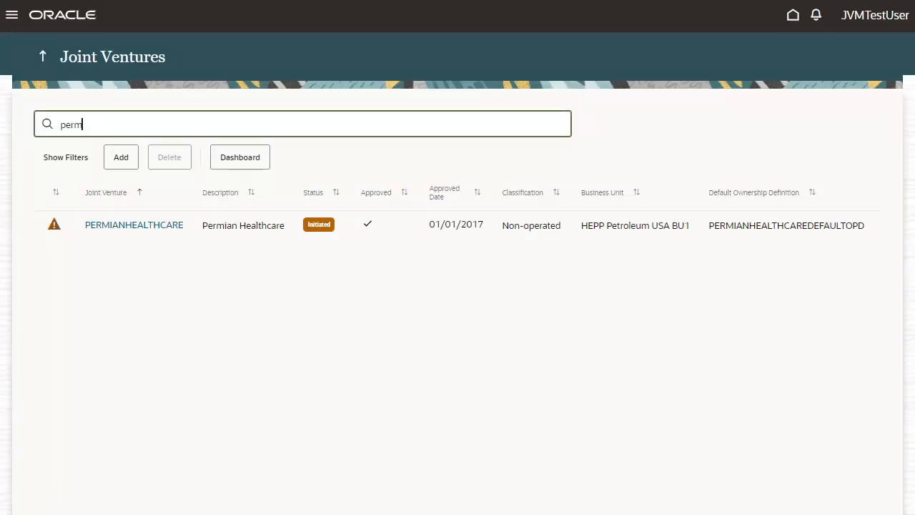
# View the Legal Name, Type and Locality columns in the joint ventures list, and open the PERMIANHEALTHCARE joint venture.
pyautogui.hscroll(5, 705, 246)
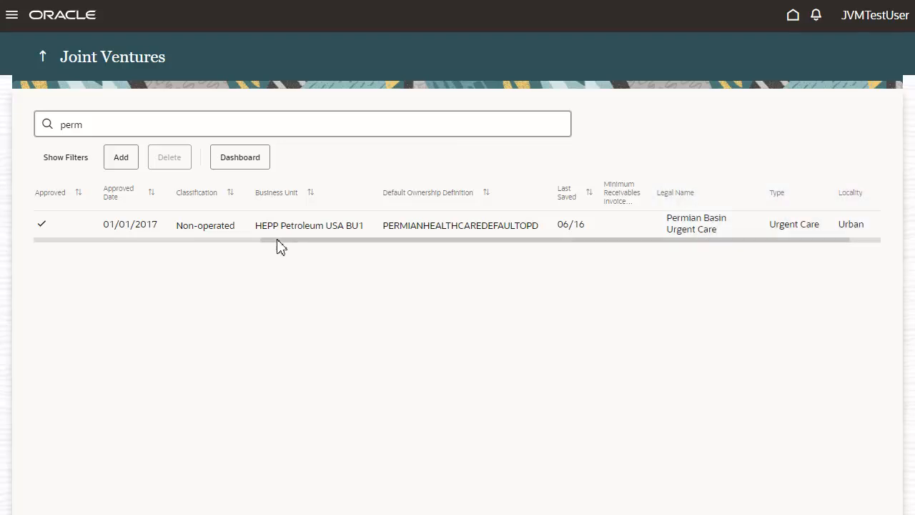
pyautogui.hscroll(-5, 278, 245)
pyautogui.click(130, 225)
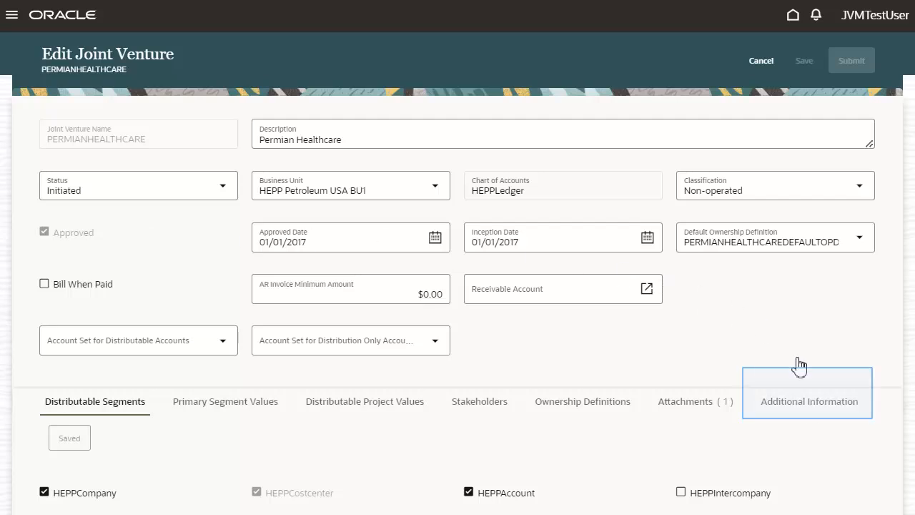
# Display the joint venture's additional information and view the available choices for Type and Locality without changing them.
pyautogui.click(813, 405)
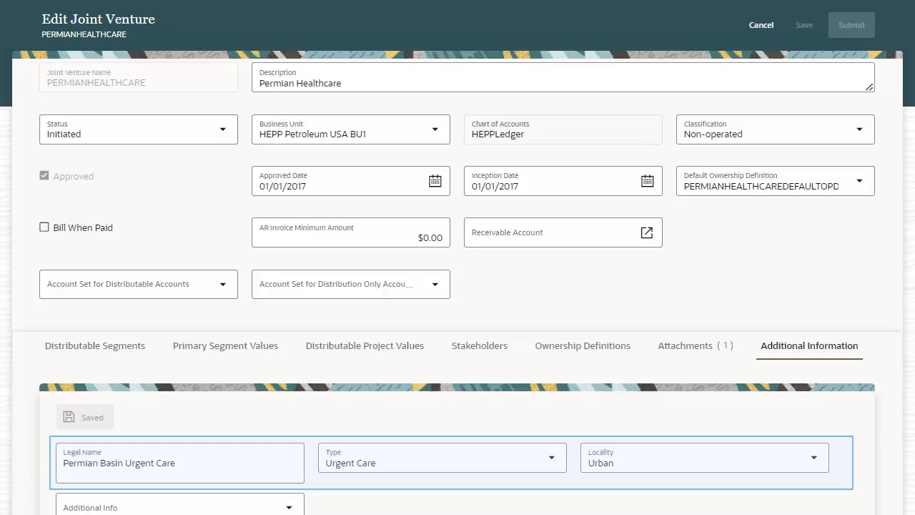
pyautogui.click(552, 458)
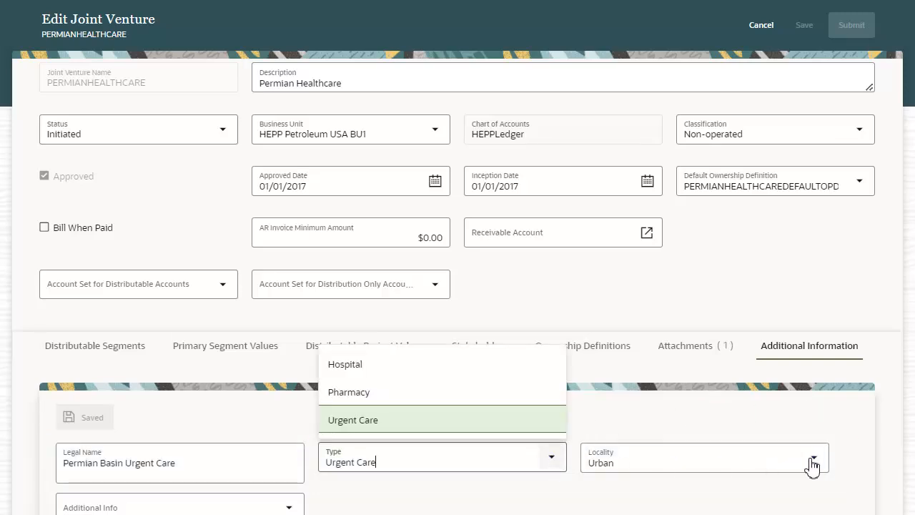
pyautogui.click(816, 460)
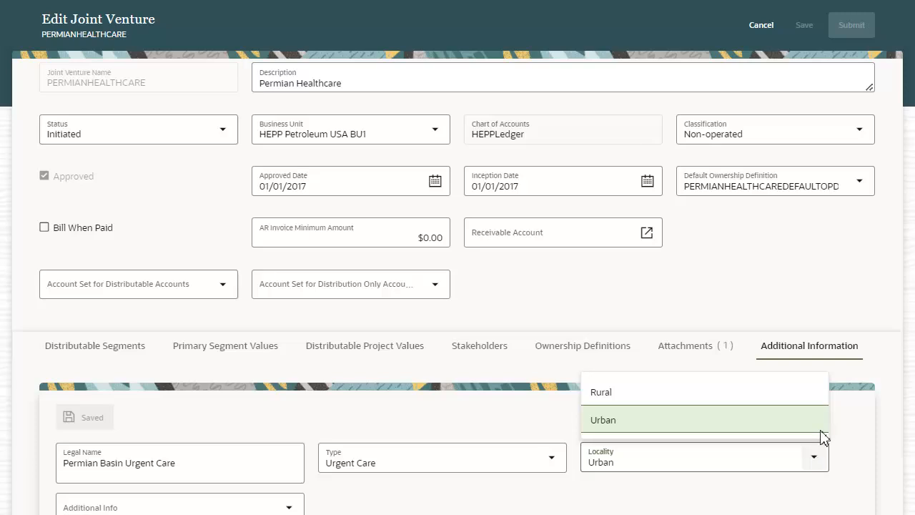
pyautogui.click(821, 427)
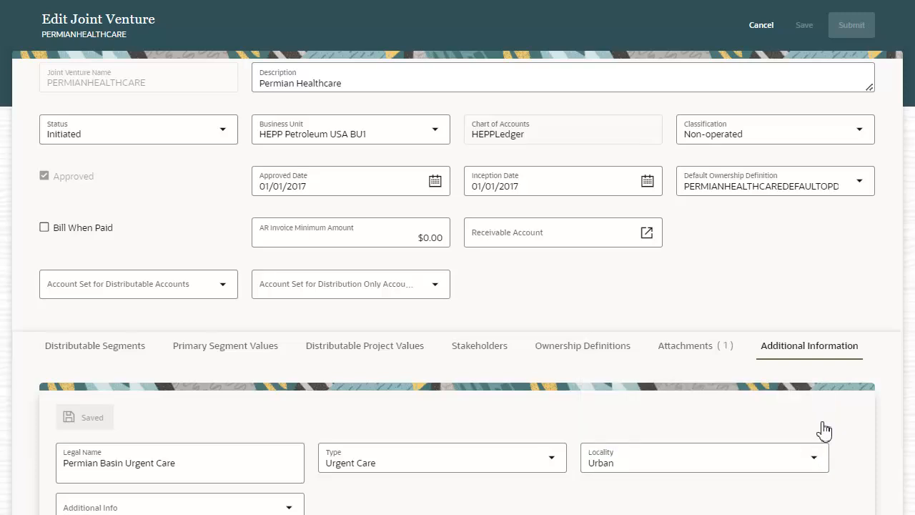
# Open the BESTCARE stakeholder of the joint venture, view its additional information, and close it without saving.
pyautogui.click(485, 347)
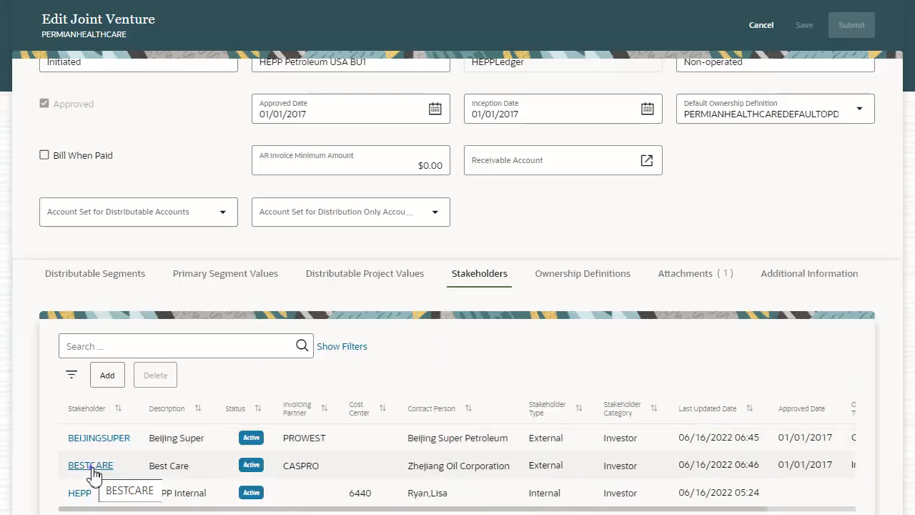
pyautogui.click(78, 466)
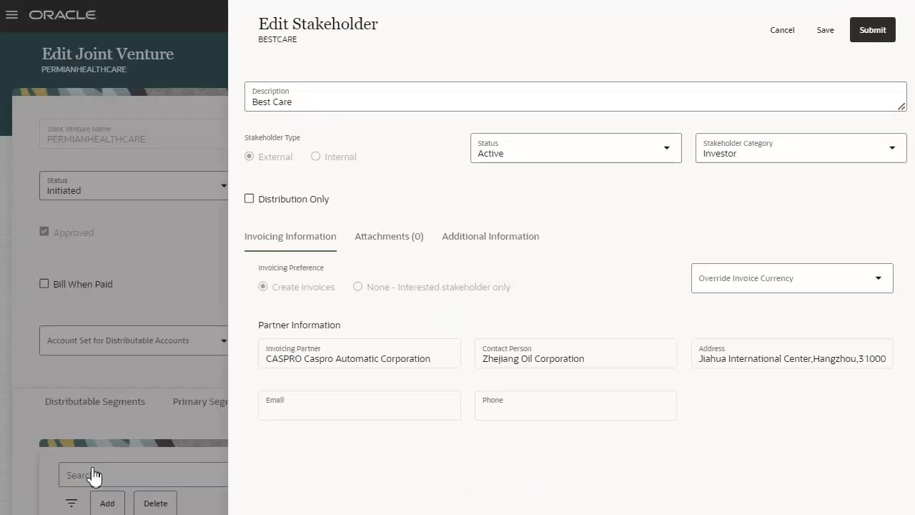
pyautogui.click(466, 242)
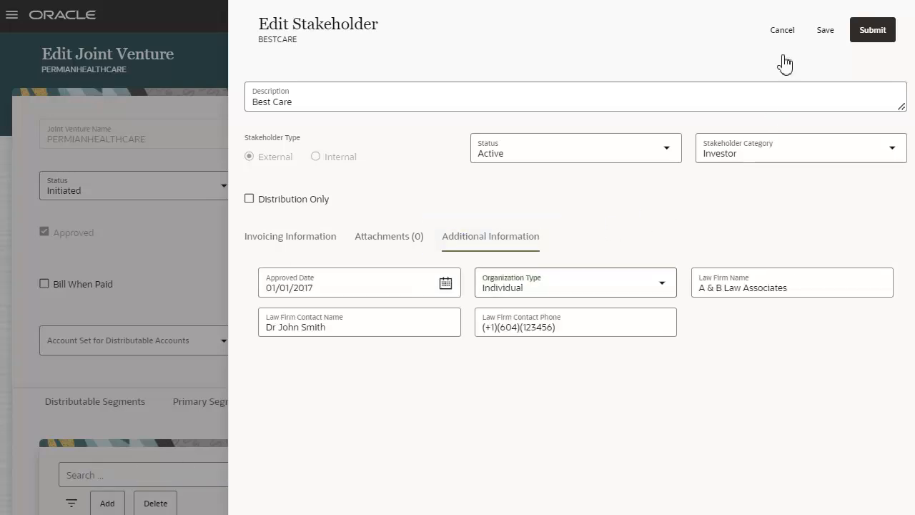
pyautogui.click(783, 30)
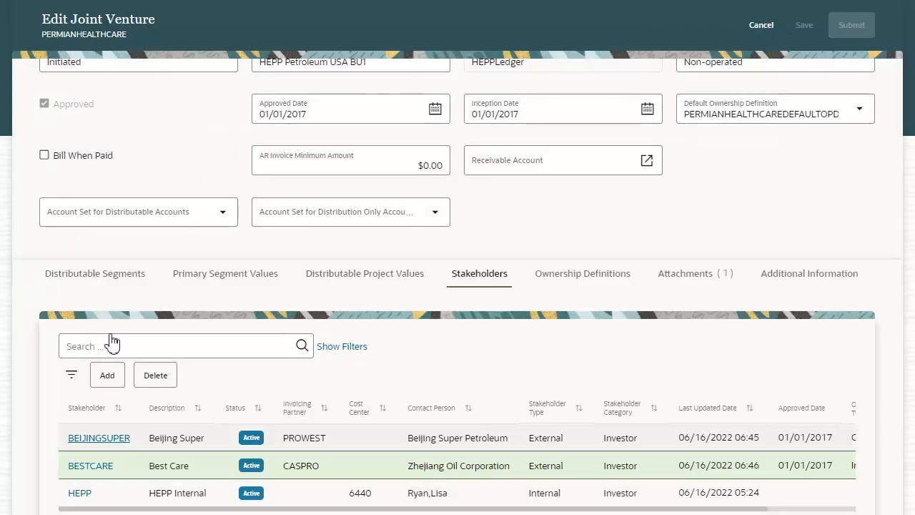
# Open the BEIJINGSUPER stakeholder, and view the extra details of BESTCARE and BEIJINGSUPER from the stakeholders list.
pyautogui.click(98, 438)
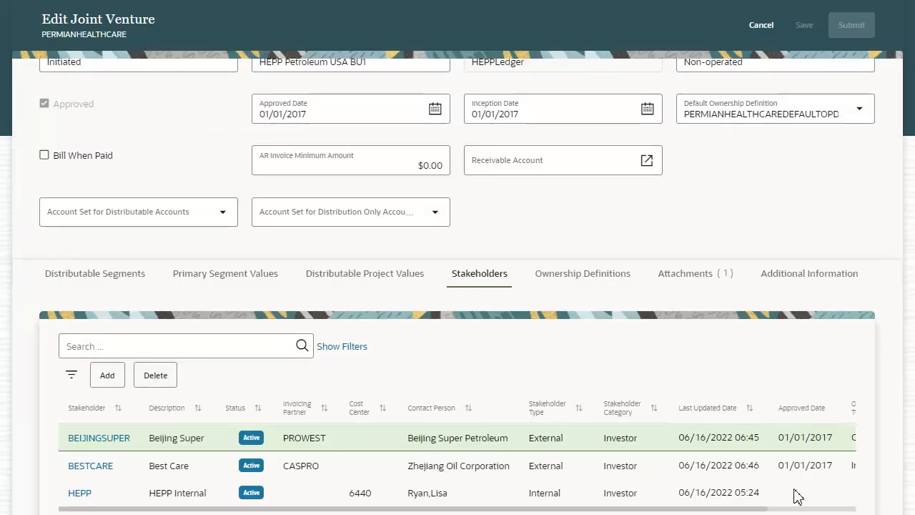
pyautogui.click(807, 509)
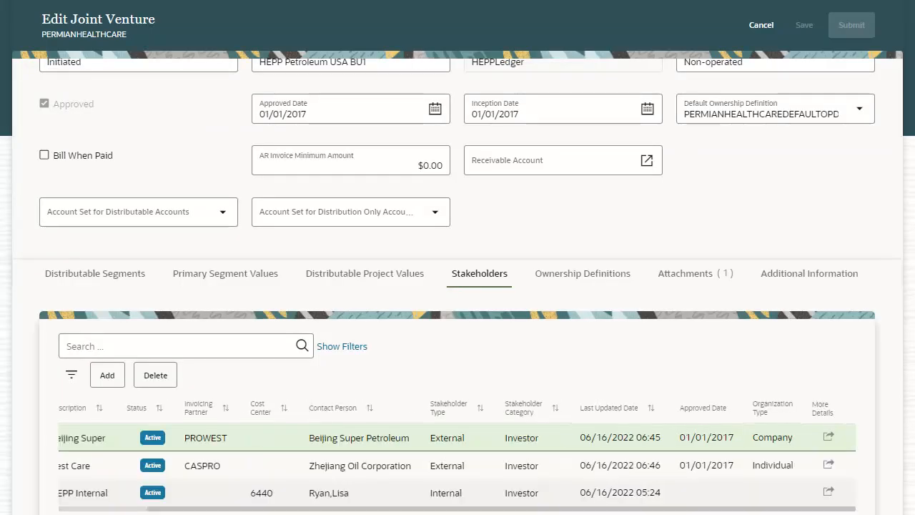
pyautogui.click(829, 465)
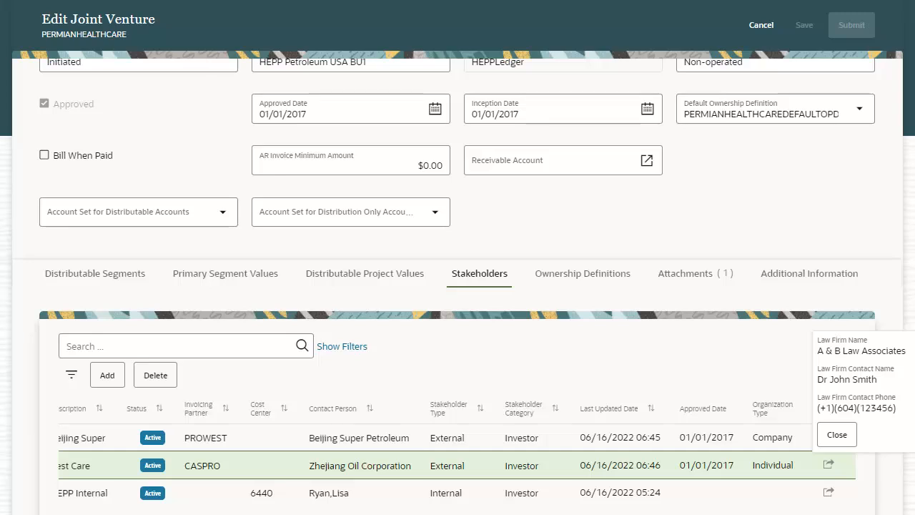
pyautogui.click(837, 436)
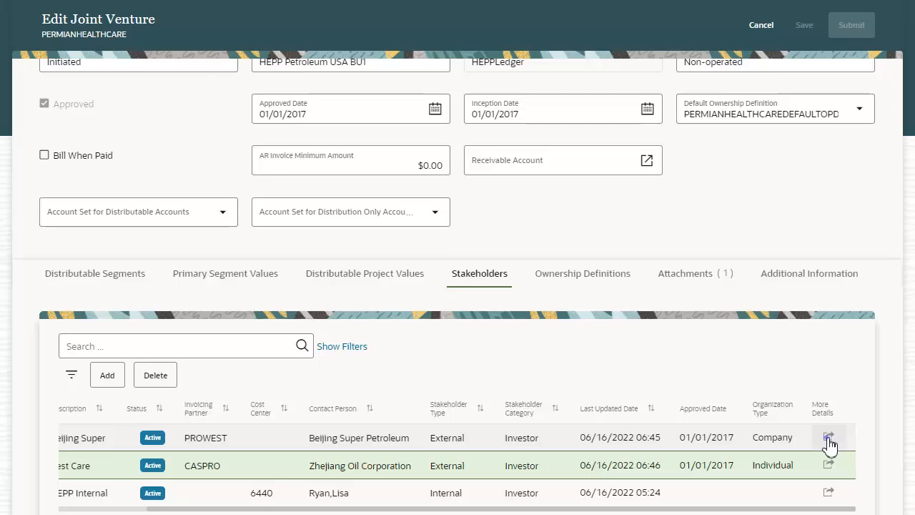
pyautogui.click(829, 439)
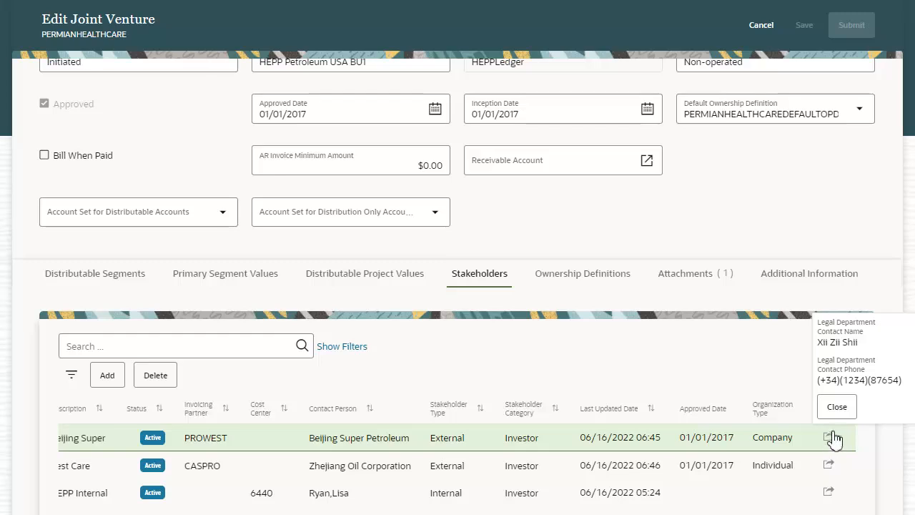
pyautogui.click(837, 406)
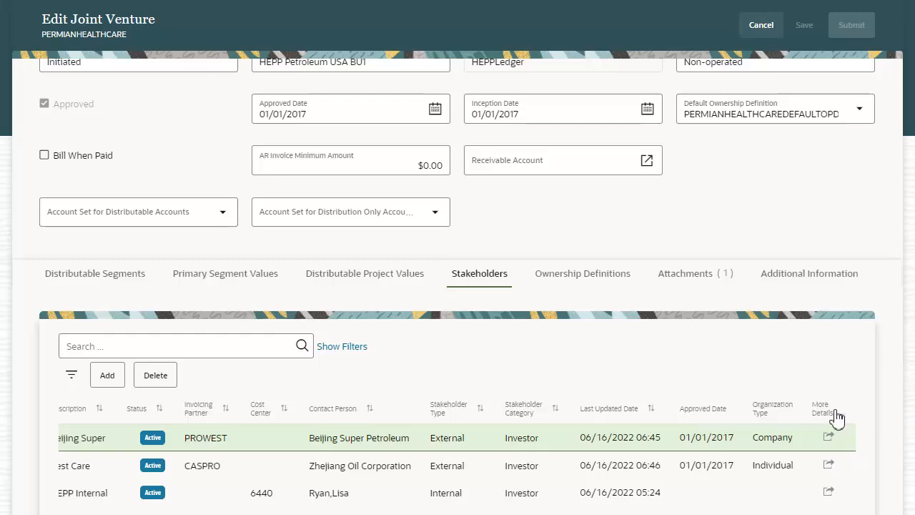